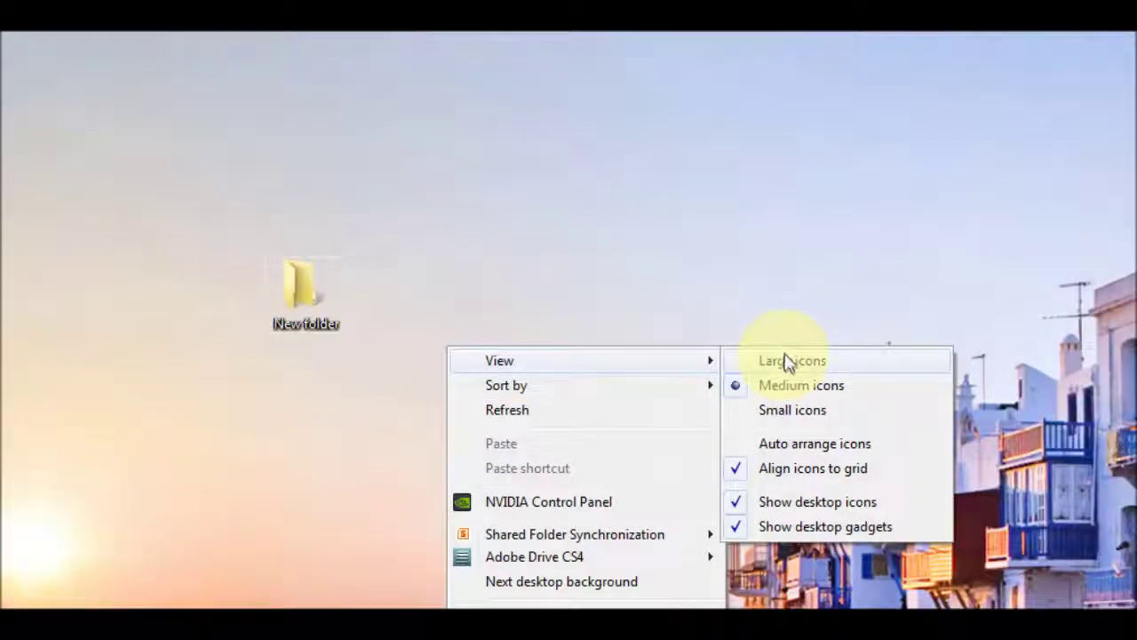
Switch the desktop icons to large, then return them to medium size
left_click(791, 368)
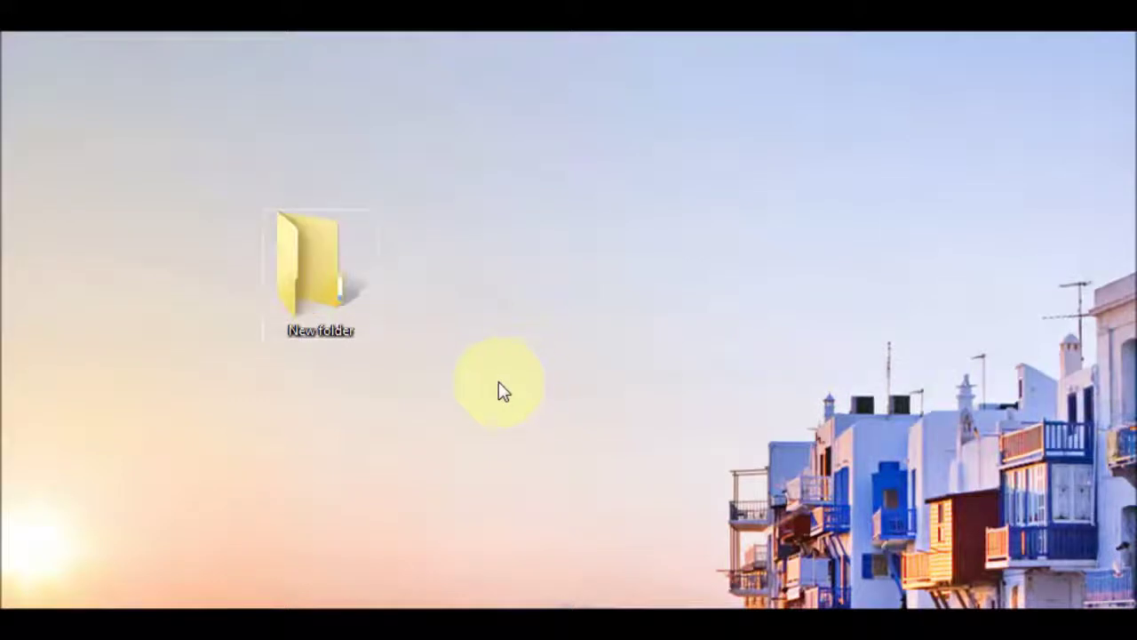
right_click(481, 391)
mouse_move(418, 399)
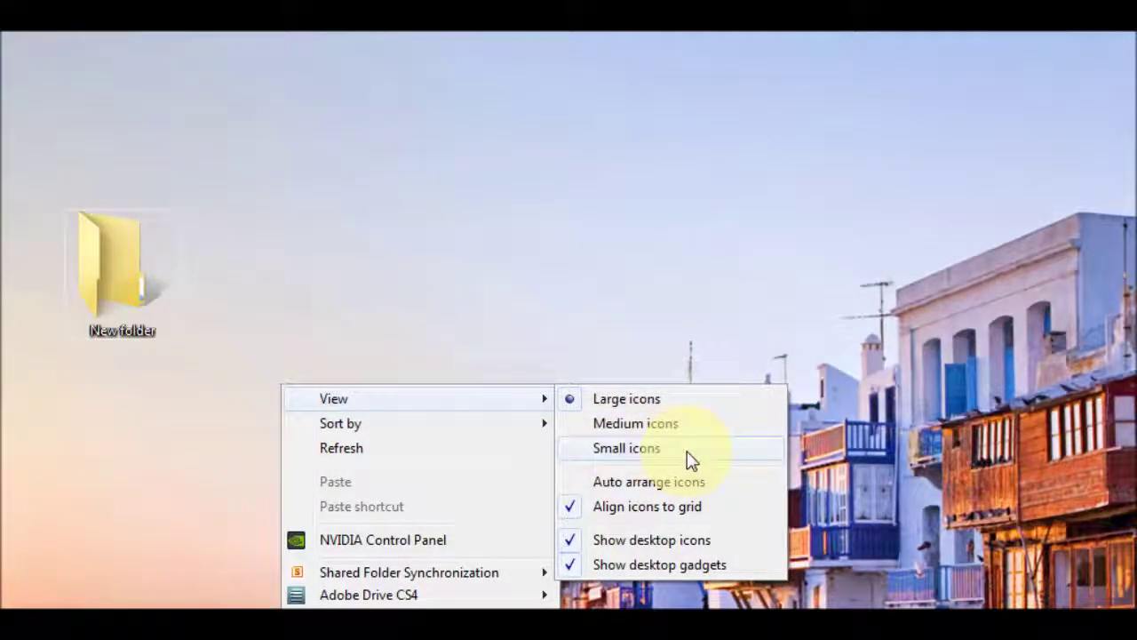
left_click(614, 424)
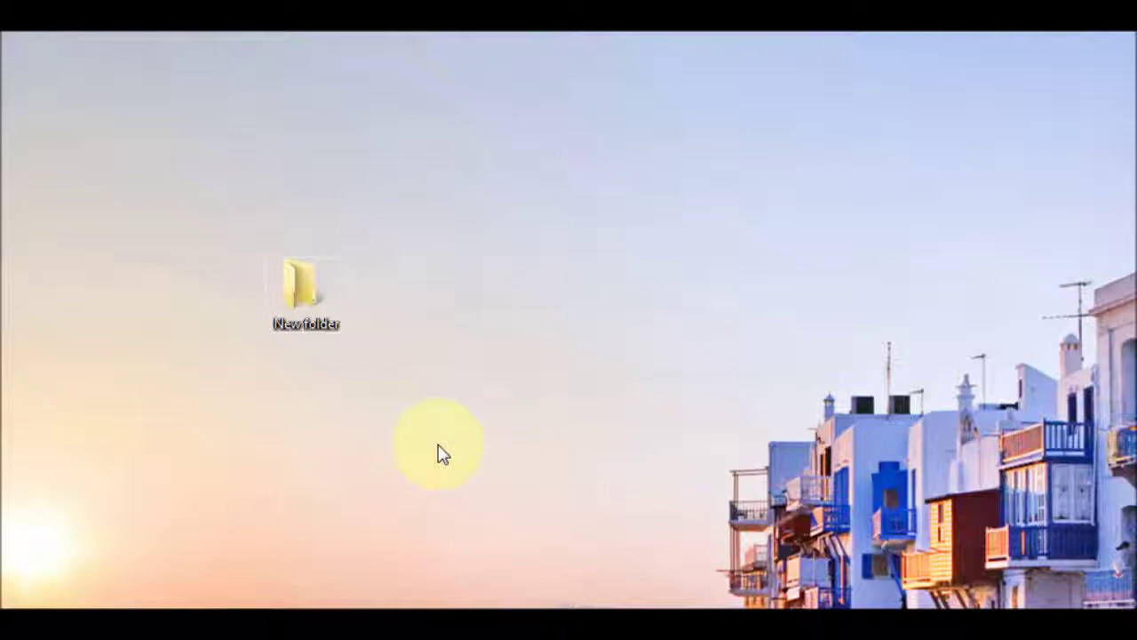
Lower the screen resolution from 1920 × 1080 to 1600 × 900 and apply it
right_click(439, 452)
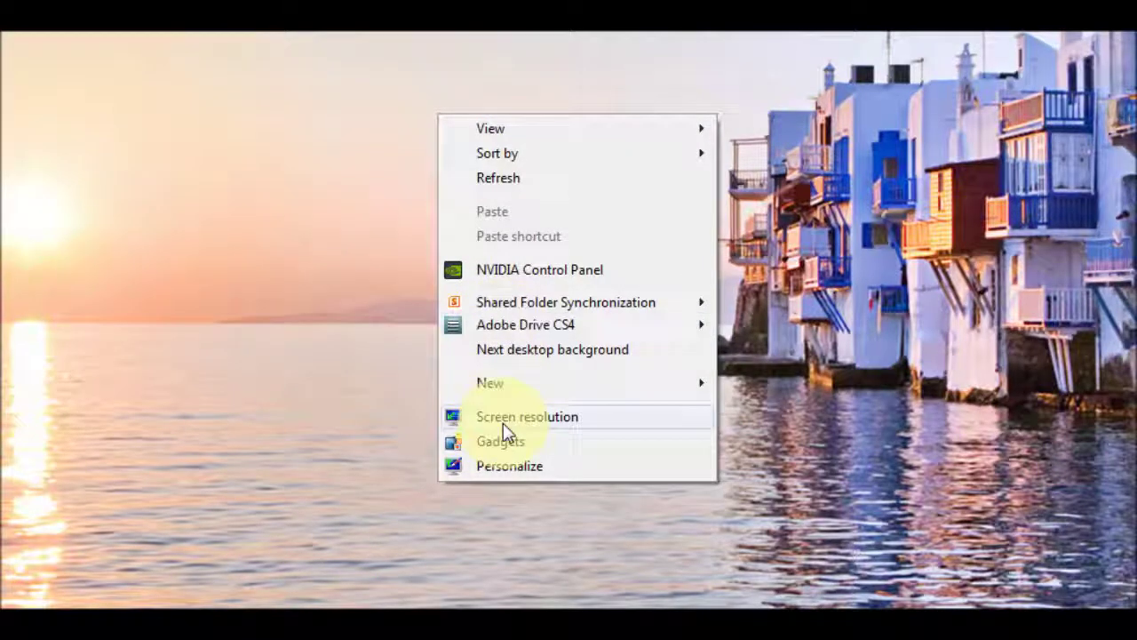
left_click(502, 423)
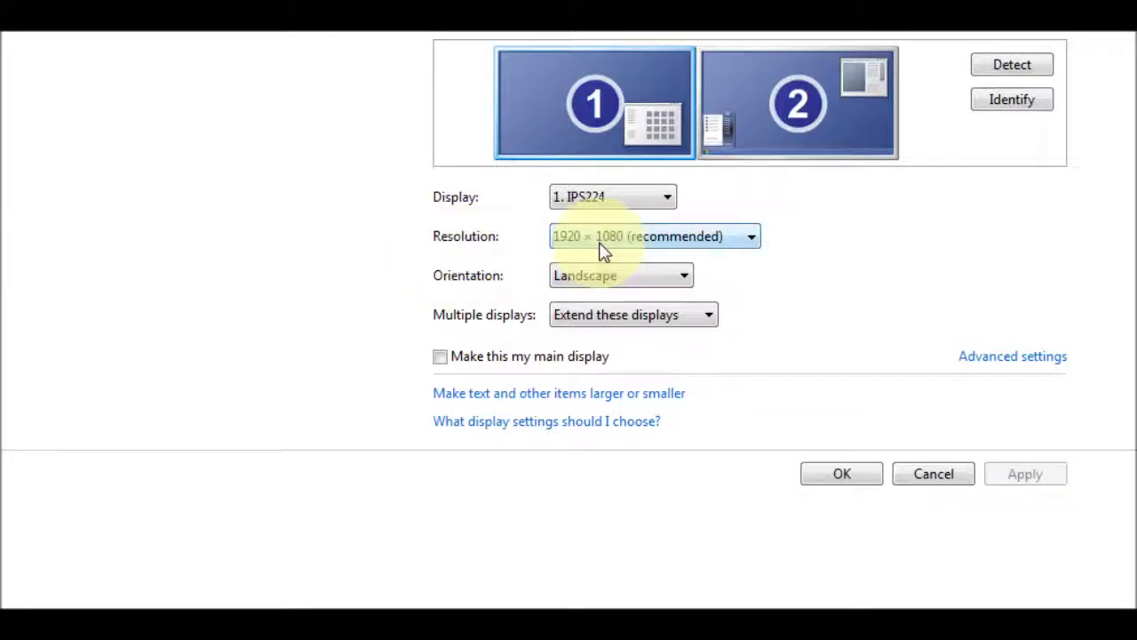
left_click(737, 246)
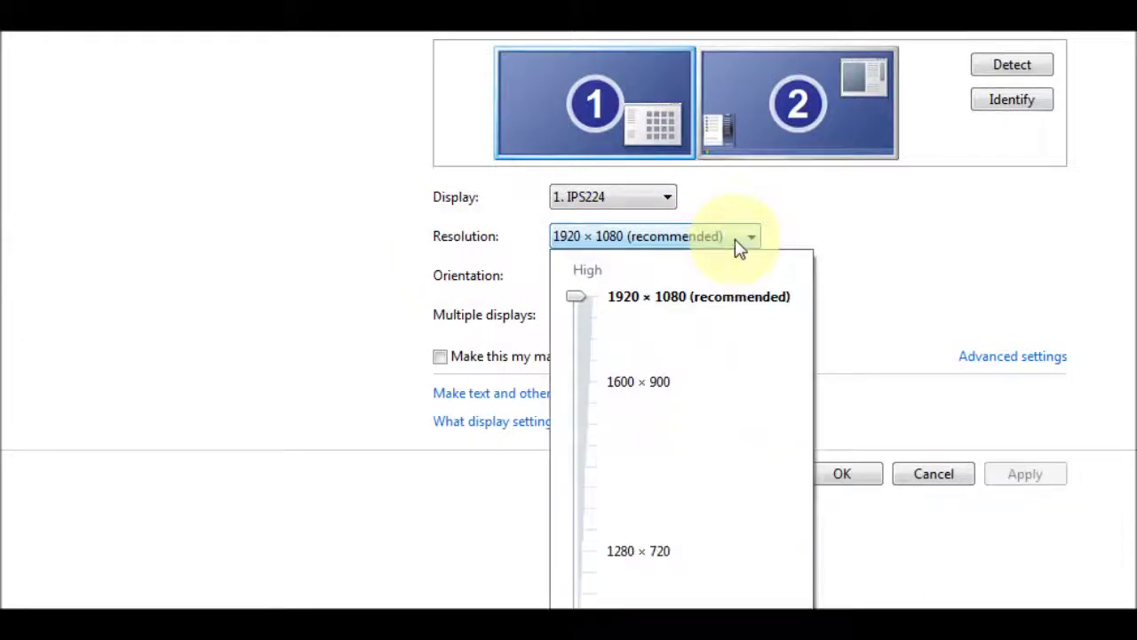
left_click_drag(578, 304, 579, 383)
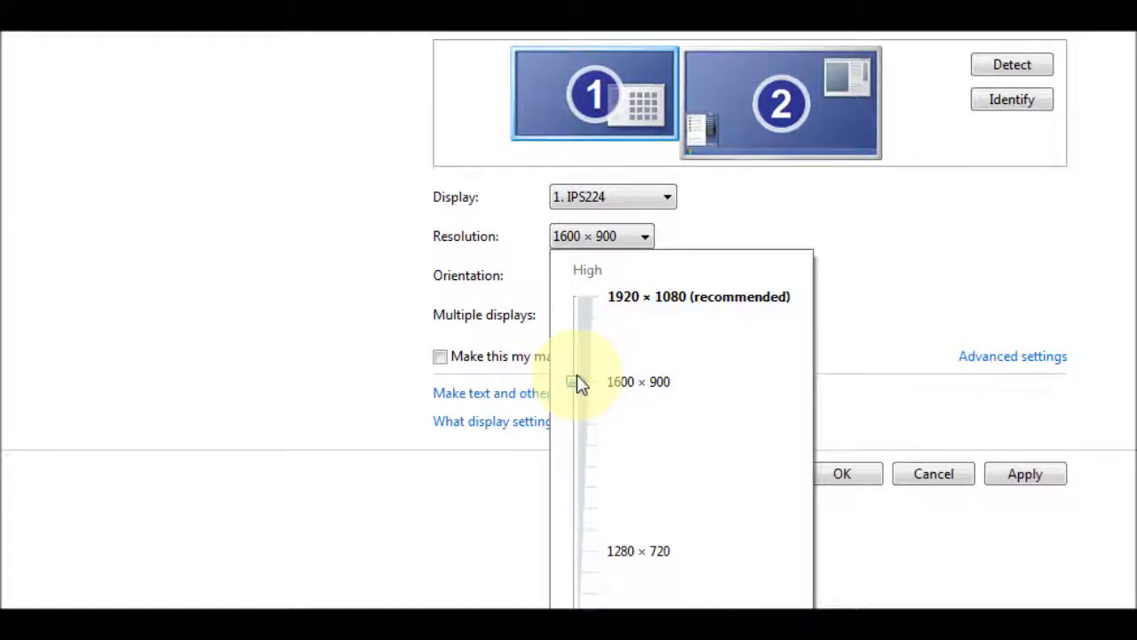
left_click_drag(578, 383, 583, 408)
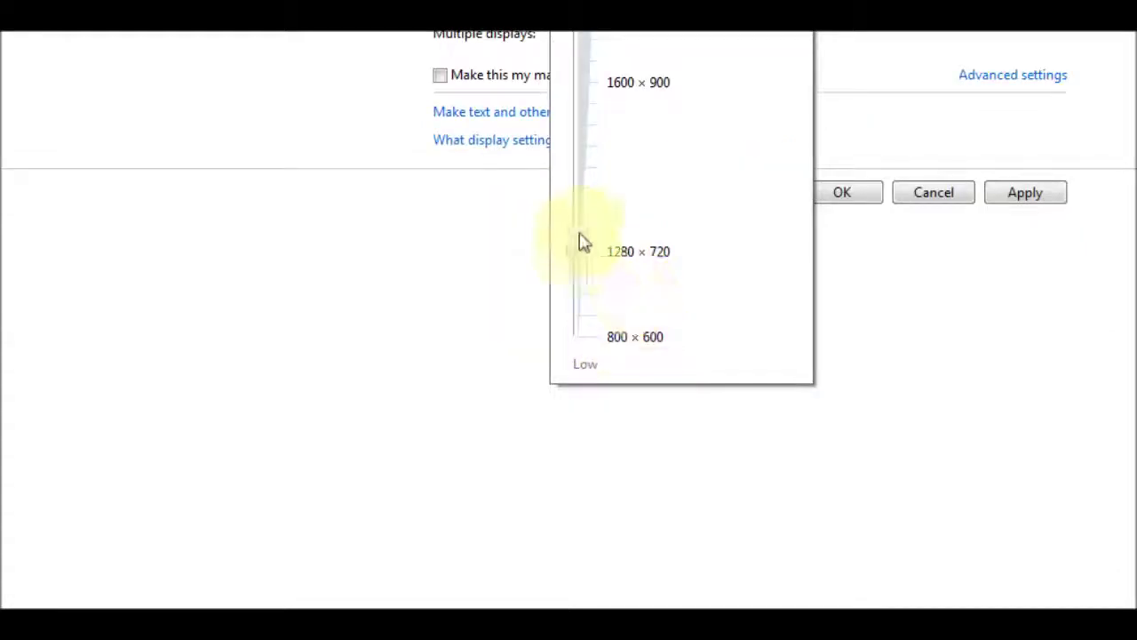
mouse_move(578, 255)
left_mouse_down()
mouse_move(583, 230)
mouse_move(578, 275)
mouse_move(583, 189)
mouse_move(589, 246)
left_mouse_up()
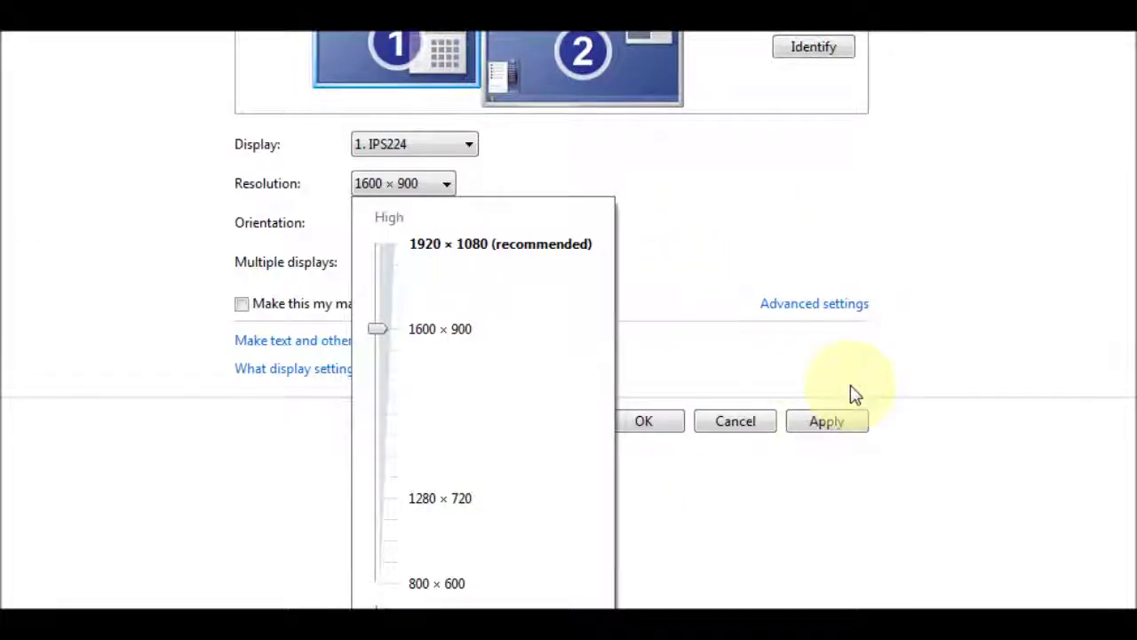
left_click(1035, 424)
left_click(458, 431)
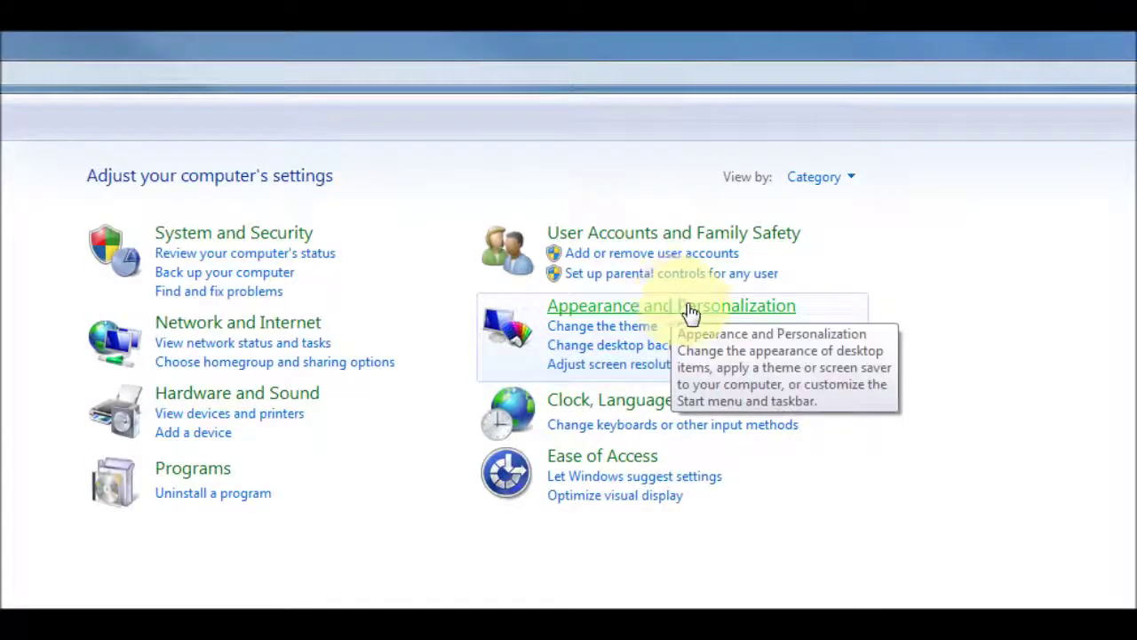
Go to Appearance and Personalization, then Display, for the text and item size settings
left_click(690, 314)
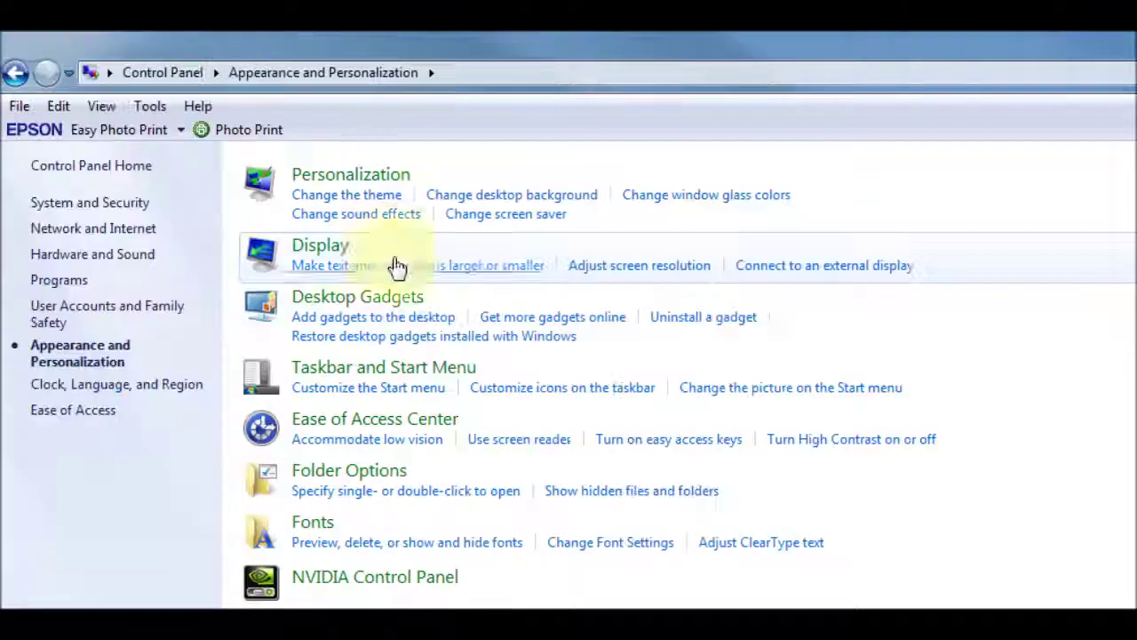
left_click(325, 254)
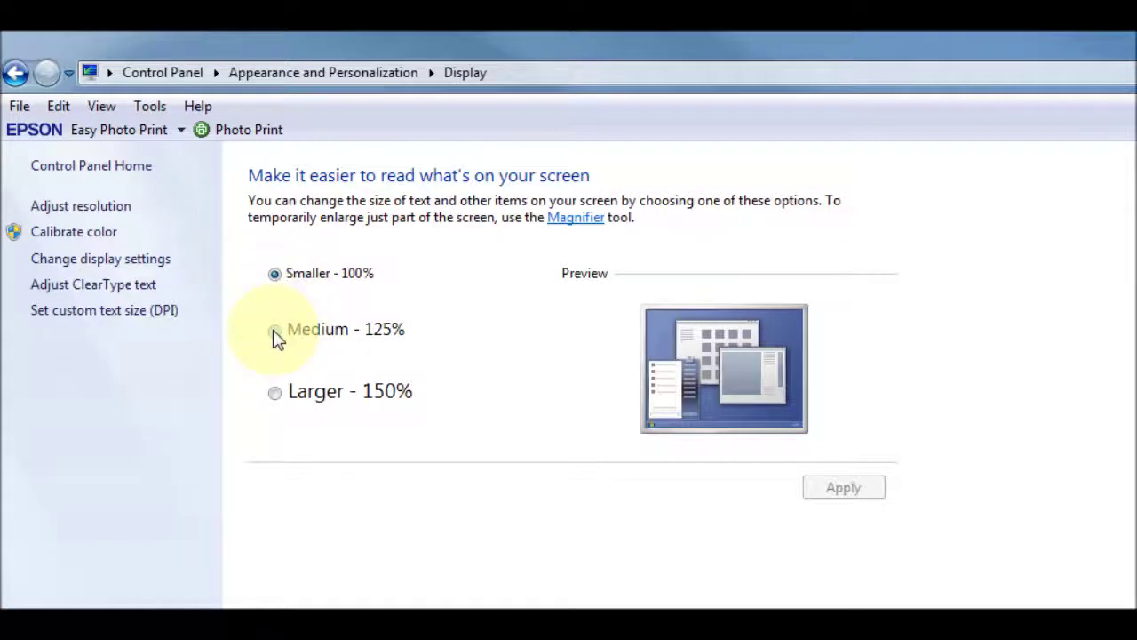
Try Medium - 125%, then settle on Larger - 150% for on-screen text and items
left_click(277, 333)
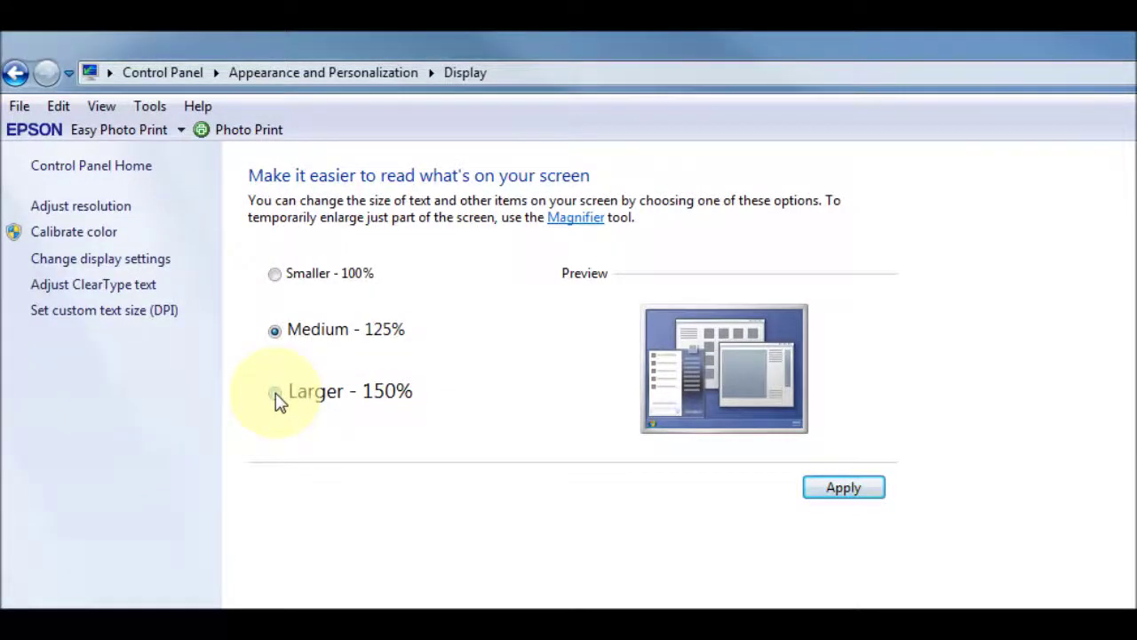
left_click(276, 396)
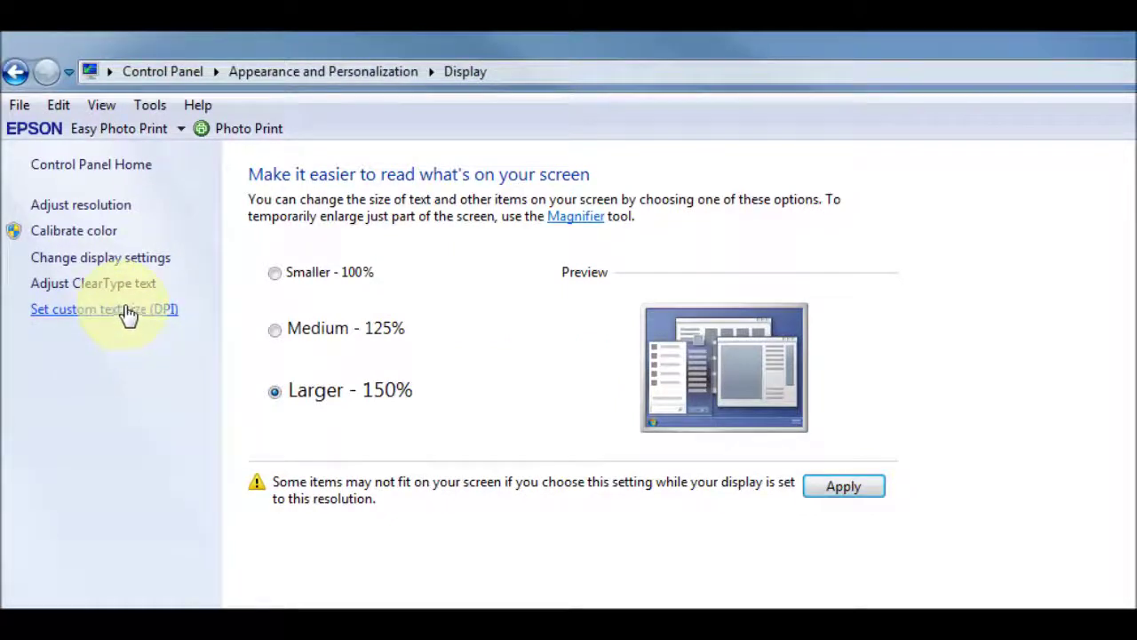
left_click(129, 311)
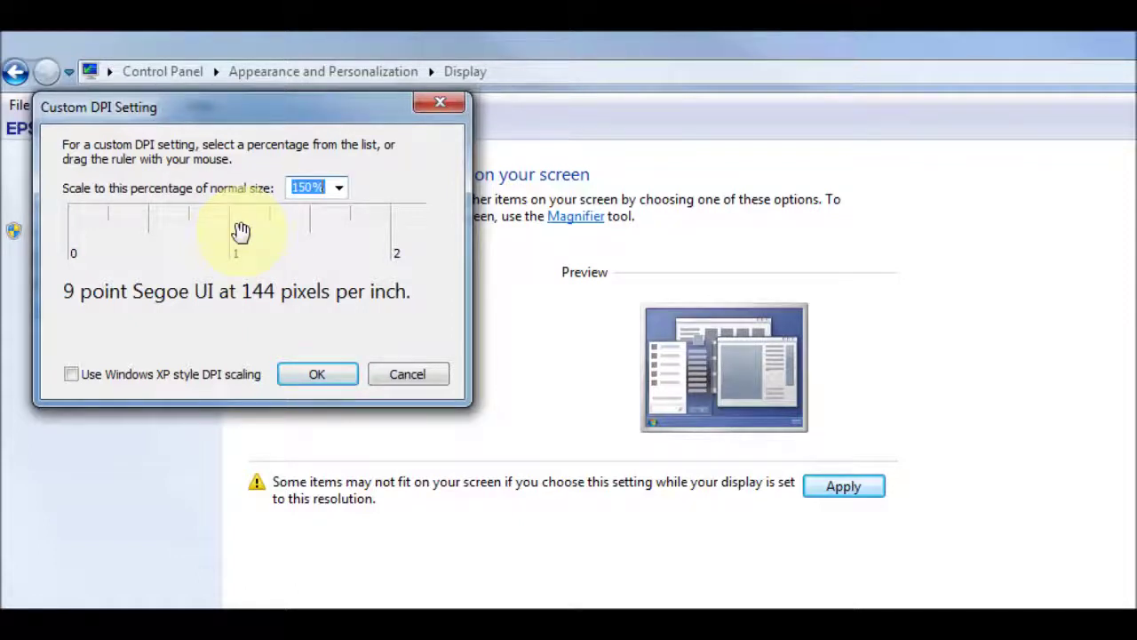
left_click_drag(241, 231, 313, 230)
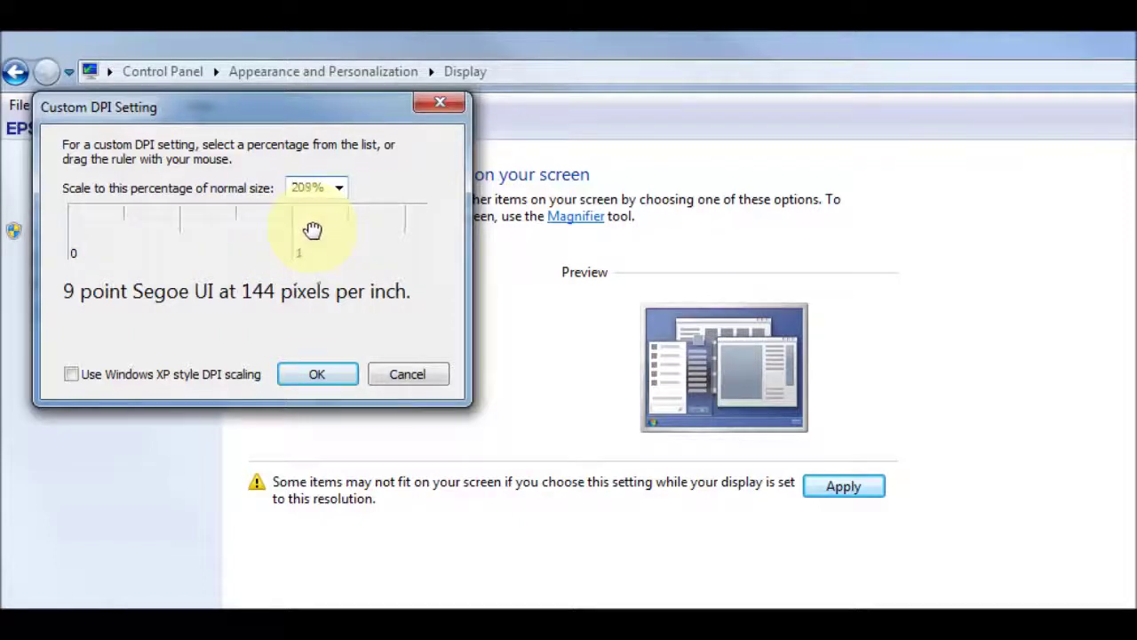
mouse_move(312, 230)
left_mouse_down()
mouse_move(424, 236)
mouse_move(270, 244)
left_mouse_up()
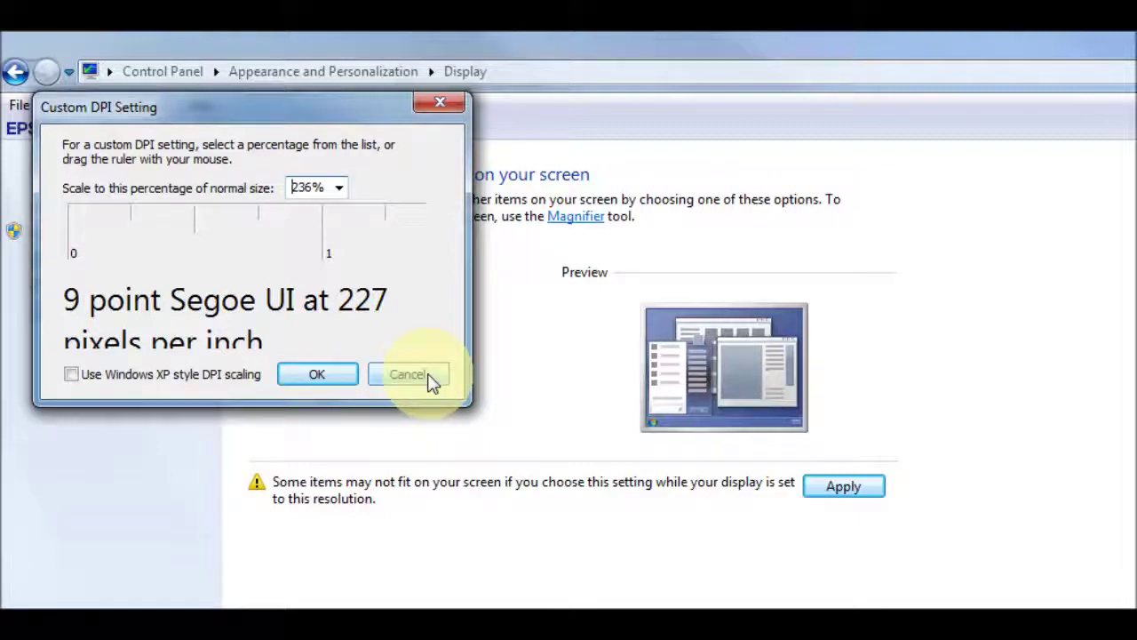
left_click(426, 374)
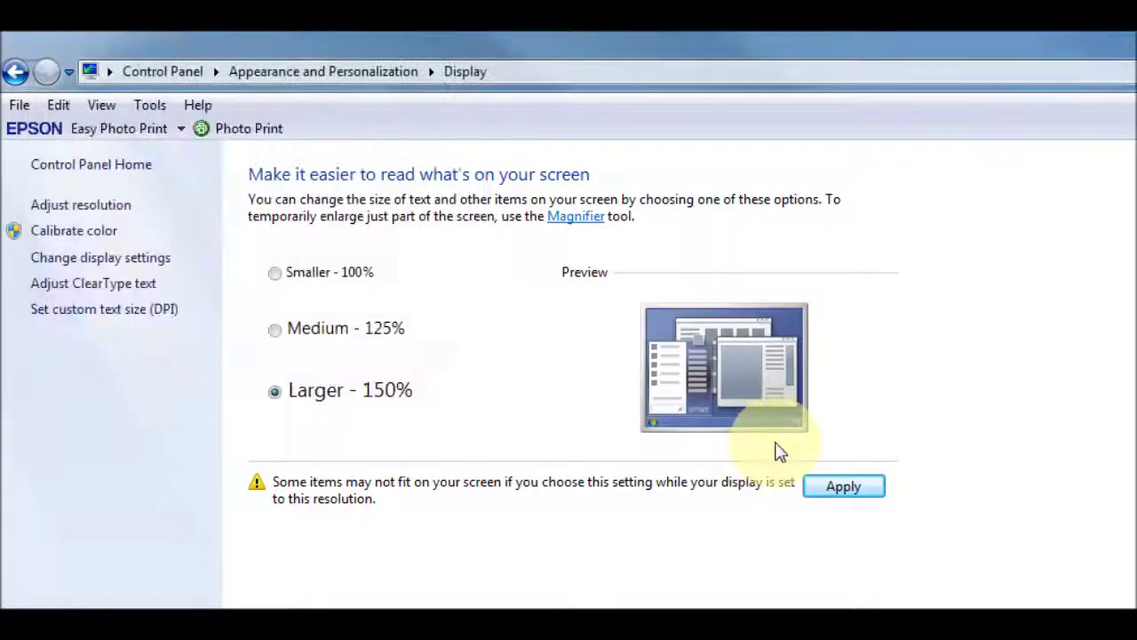
Scroll down the Display page, leaving Larger - 150% selected
scroll(706, 330, "down", 3)
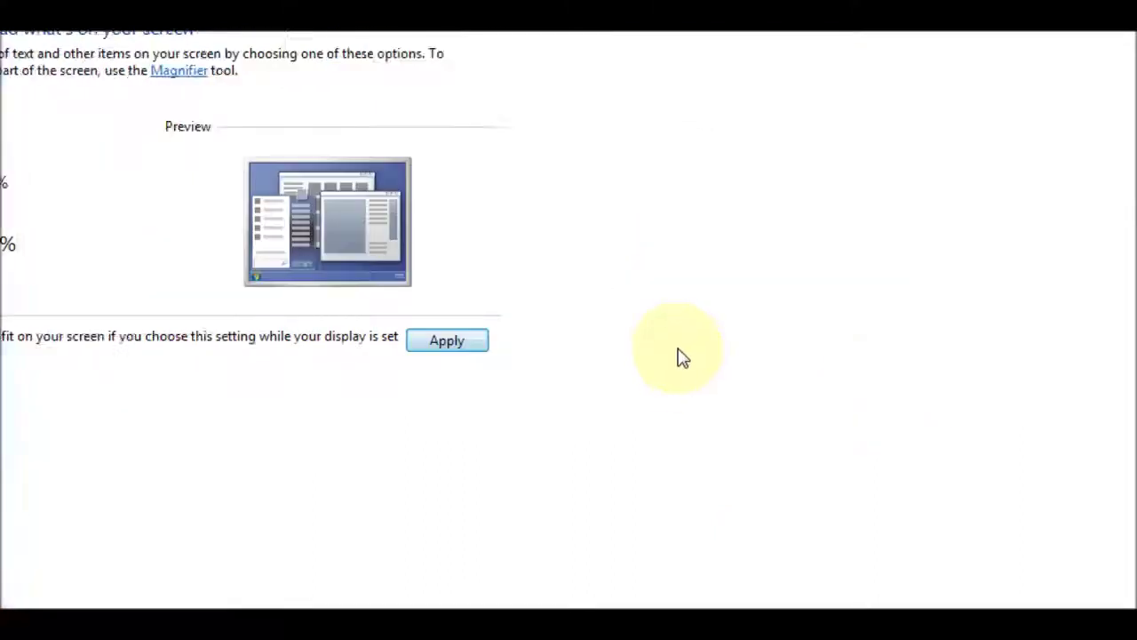